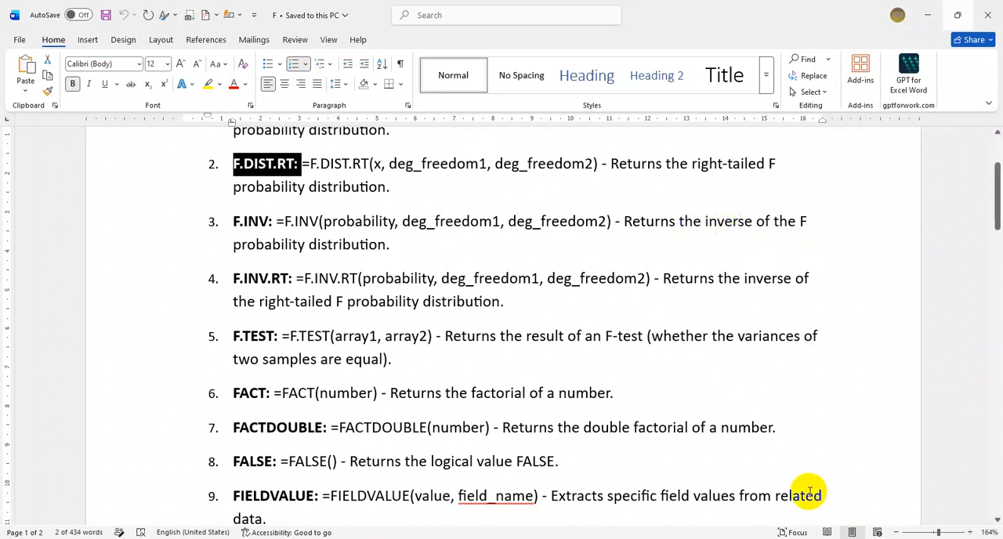
- Switch to the Excel workbook and examine the F.INV formula in A12 on the F-function sheet
{"action": "key", "text": "alt+Tab"}
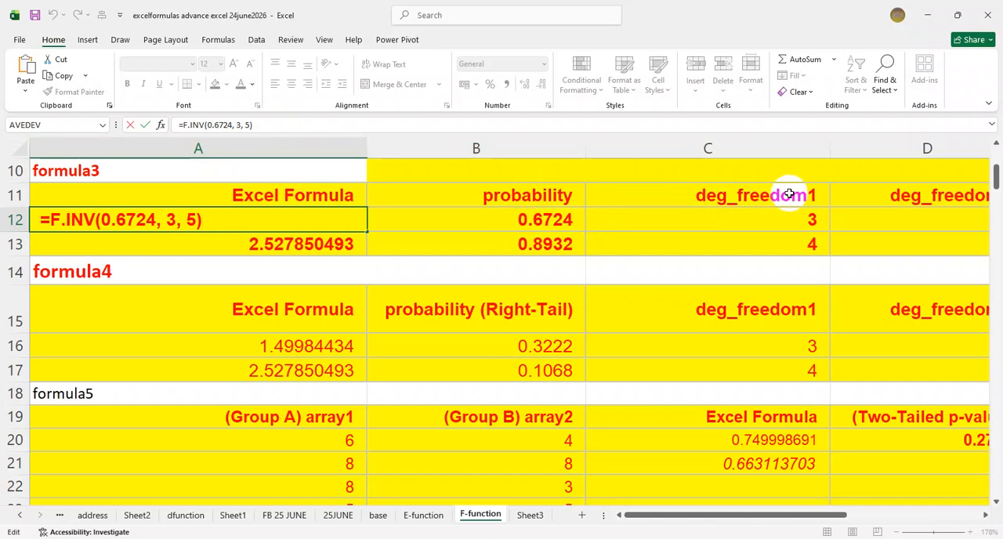
{"action": "left_click", "coordinate": [719, 517]}
{"action": "left_click_drag", "start_coordinate": [719, 517], "coordinate": [566, 510]}
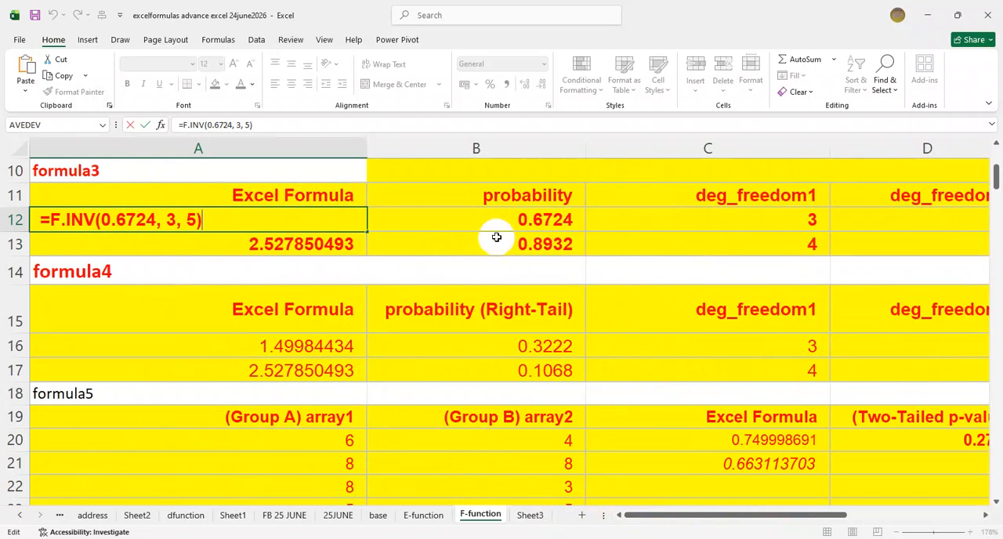
{"action": "key", "text": "Return"}
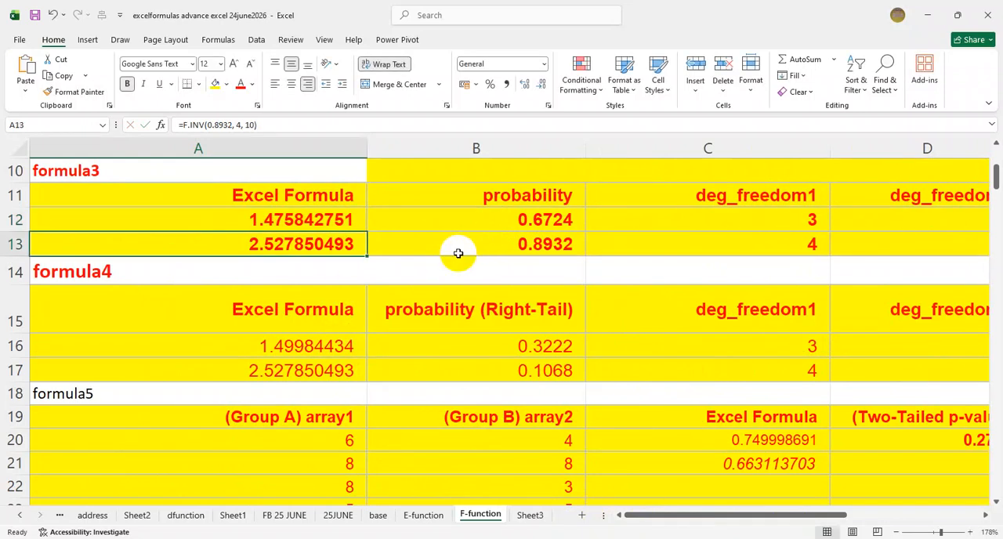
- Replace the fixed arguments of the F.INV formula in A12 with references to B12, C12 and D12
{"action": "left_click", "coordinate": [322, 217]}
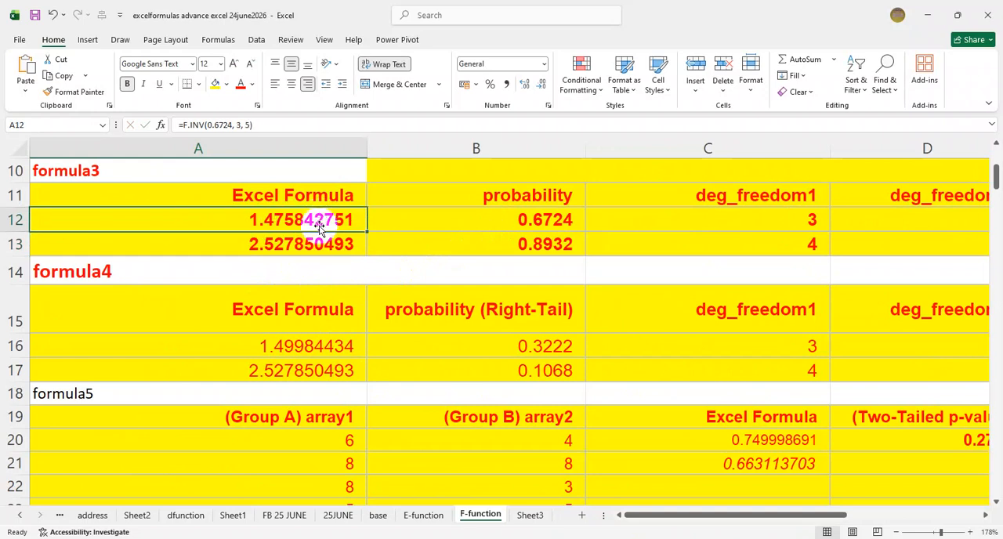
{"action": "left_click", "coordinate": [259, 125]}
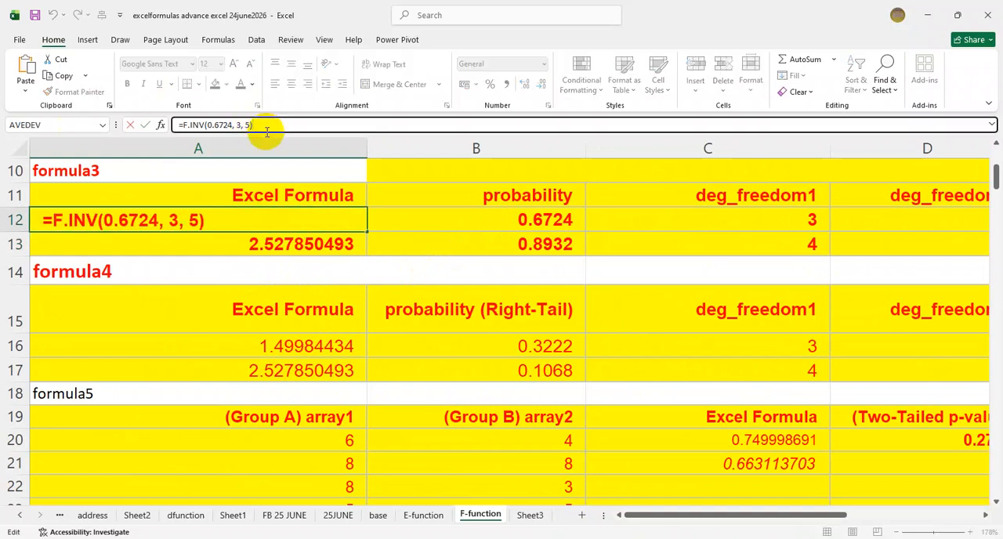
{"action": "key", "text": "BackSpace"}
{"action": "key", "text": "BackSpace"}
{"action": "key", "text": "BackSpace"}
{"action": "key", "text": "BackSpace"}
{"action": "key", "text": "BackSpace"}
{"action": "key", "text": "BackSpace"}
{"action": "key", "text": "BackSpace"}
{"action": "key", "text": "BackSpace"}
{"action": "key", "text": "BackSpace"}
{"action": "key", "text": "BackSpace"}
{"action": "key", "text": "BackSpace"}
{"action": "key", "text": "BackSpace"}
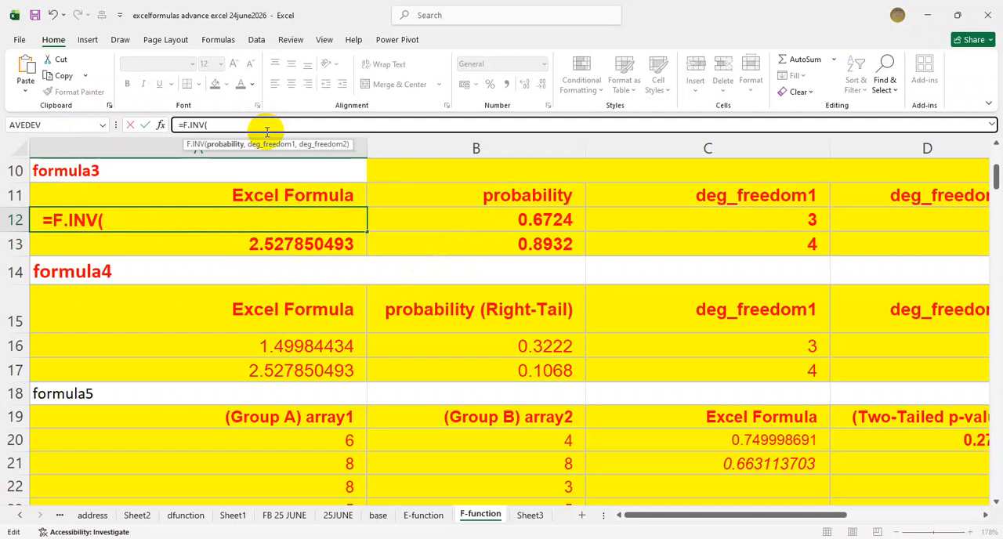
{"action": "left_click", "coordinate": [476, 219]}
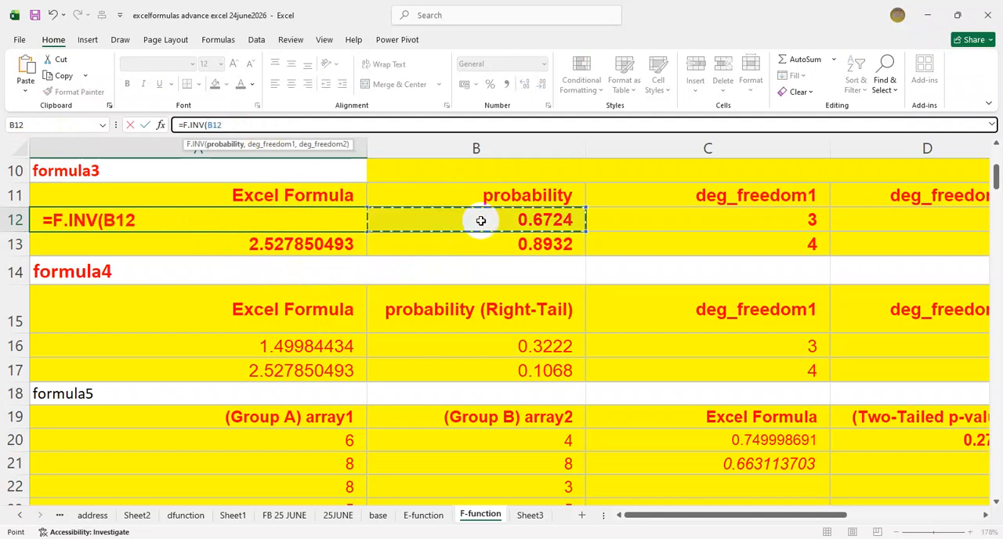
{"action": "type", "text": ","}
{"action": "left_click", "coordinate": [689, 220]}
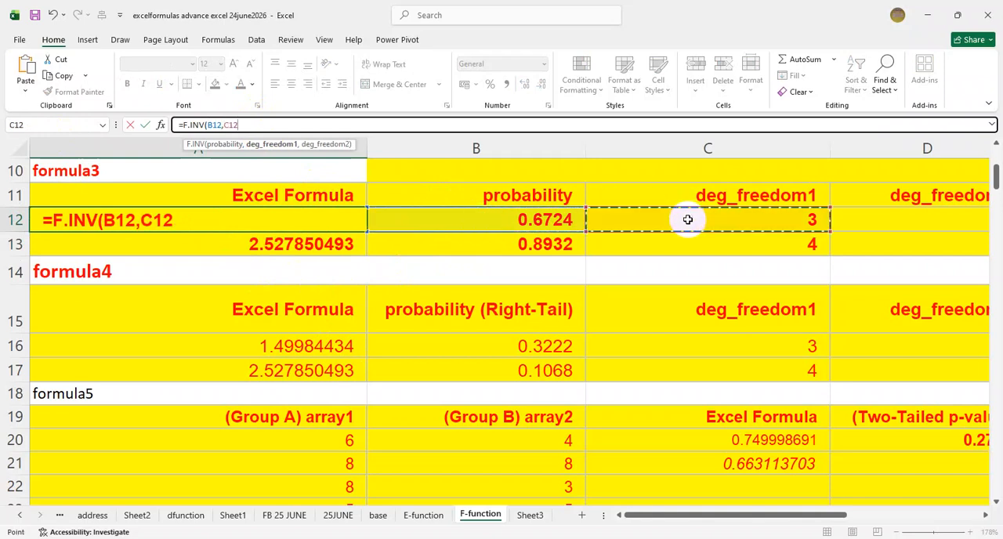
{"action": "type", "text": ","}
{"action": "left_click", "coordinate": [908, 216]}
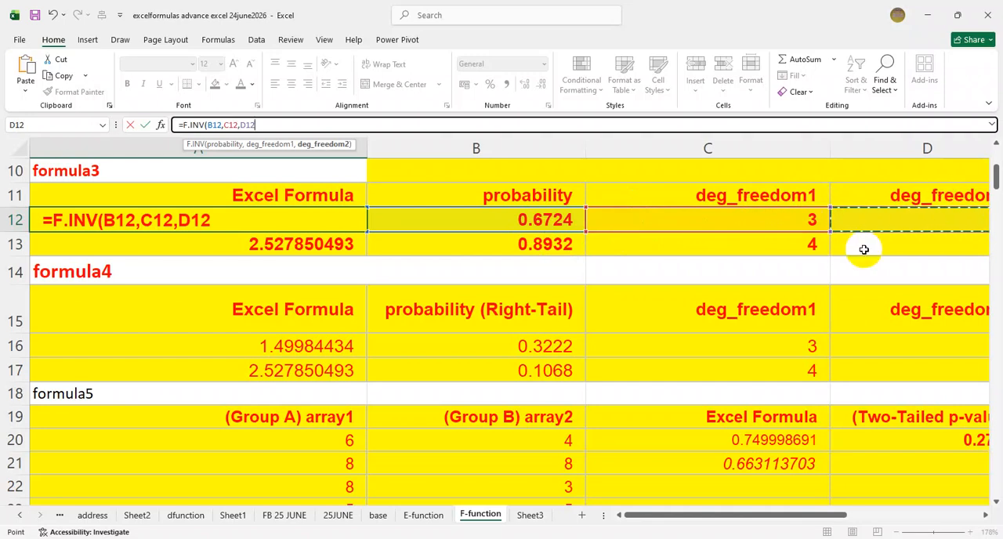
{"action": "key", "text": "Return"}
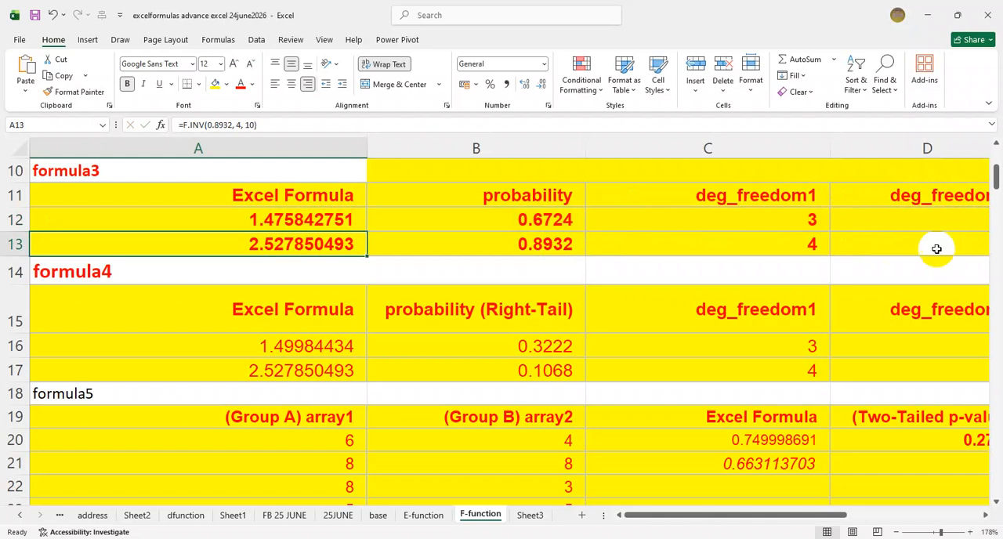
- Examine the arguments of the F.INV formula in A13, leaving the formula as it is
{"action": "double_click", "coordinate": [298, 237]}
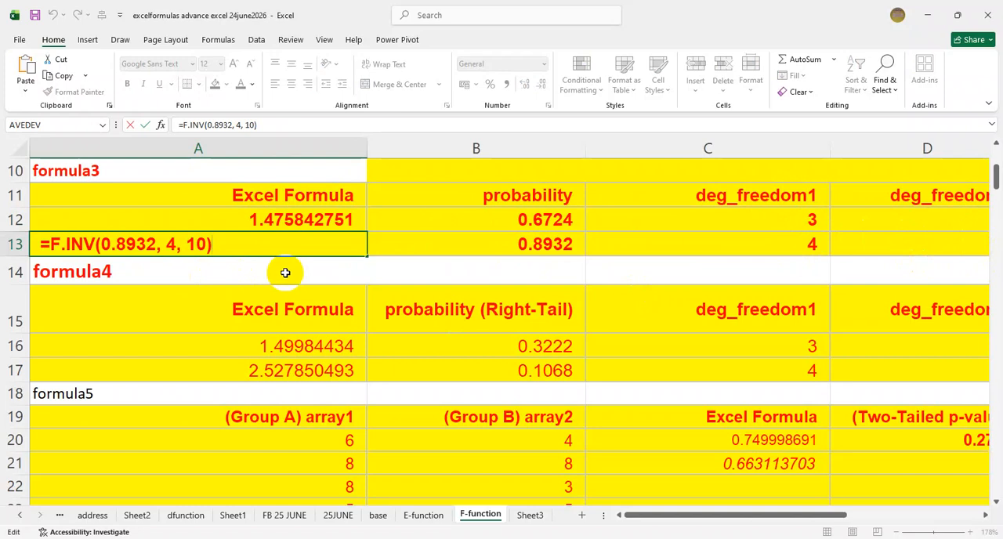
{"action": "key", "text": "Return"}
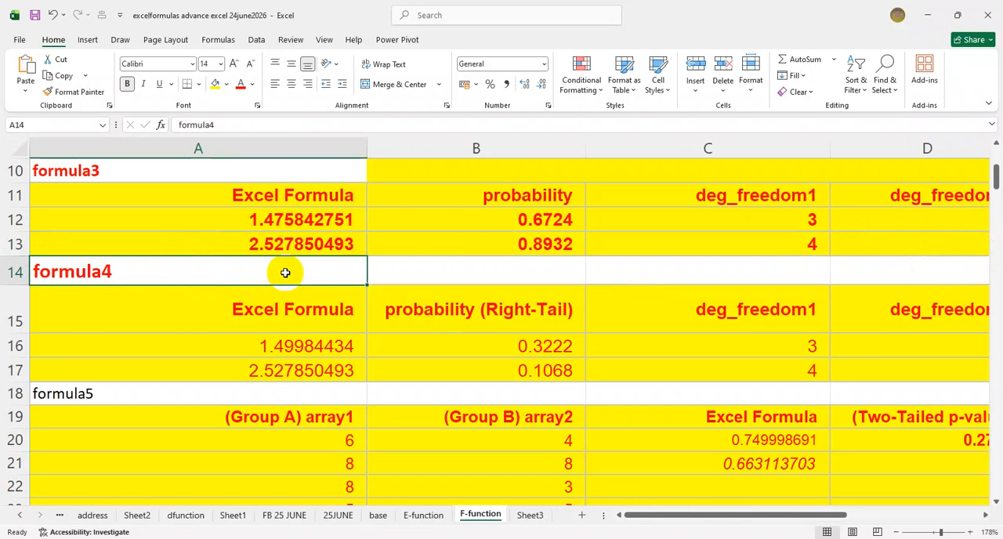
{"action": "left_click", "coordinate": [260, 246]}
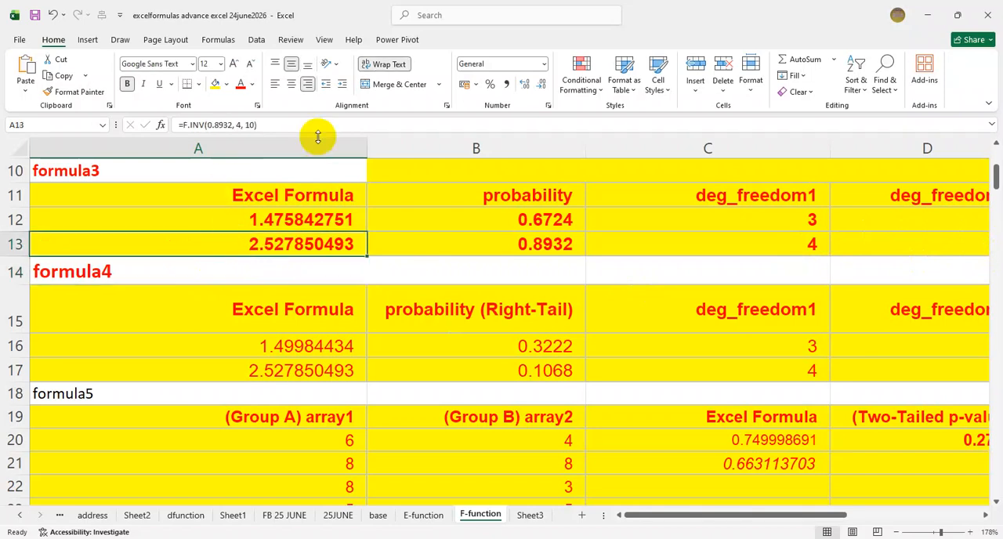
{"action": "double_click", "coordinate": [294, 243]}
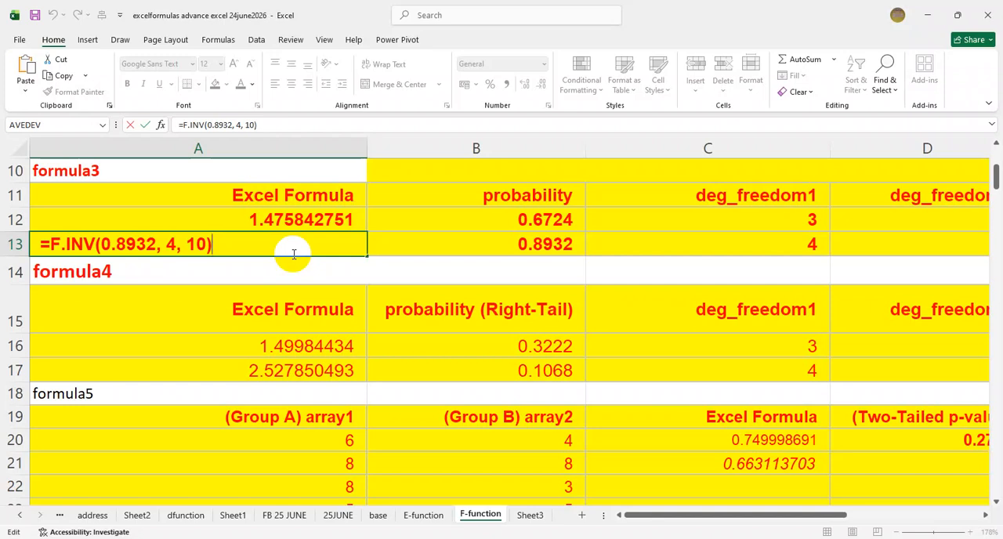
{"action": "key", "text": "Return"}
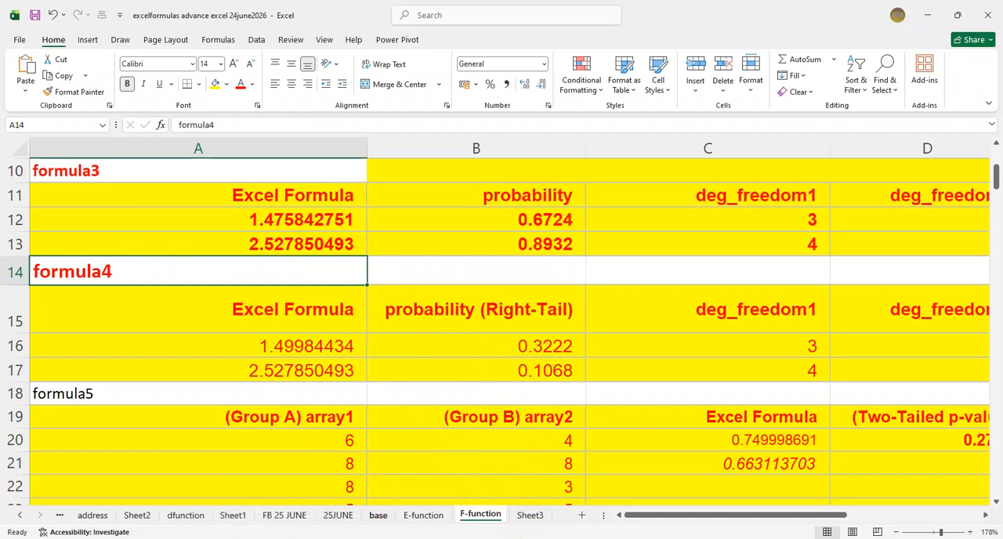
- Switch to the Word document and read the F.INV and F.INV.RT syntax descriptions in the function list
{"action": "left_click", "coordinate": [344, 538]}
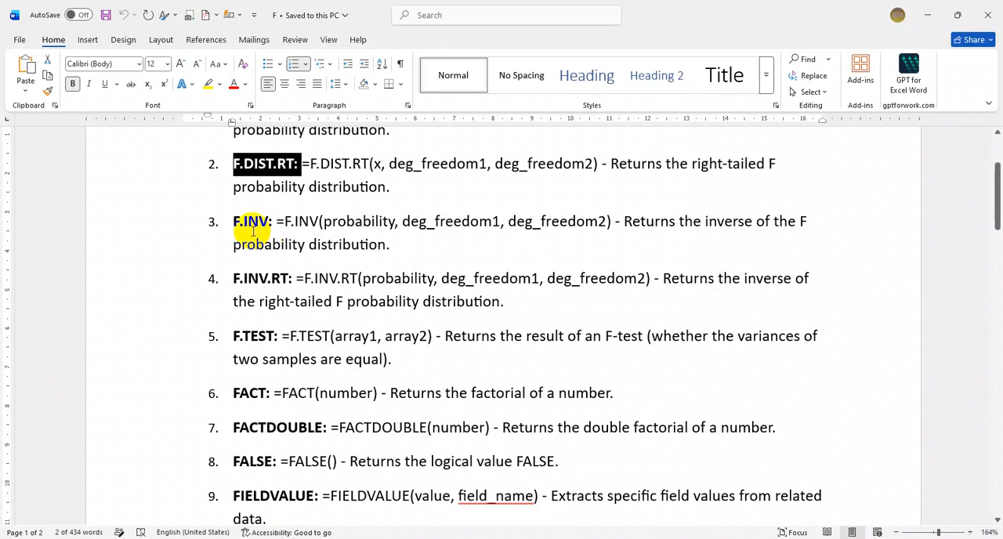
{"action": "left_click", "coordinate": [246, 222]}
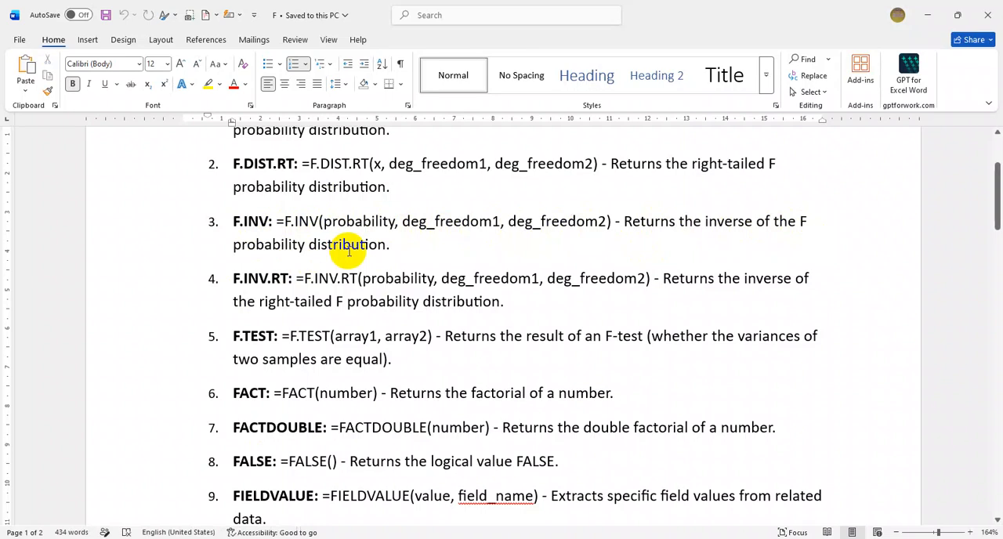
{"action": "left_click", "coordinate": [405, 249]}
{"action": "scroll", "coordinate": [406, 249], "scroll_direction": "down", "scroll_amount": 1}
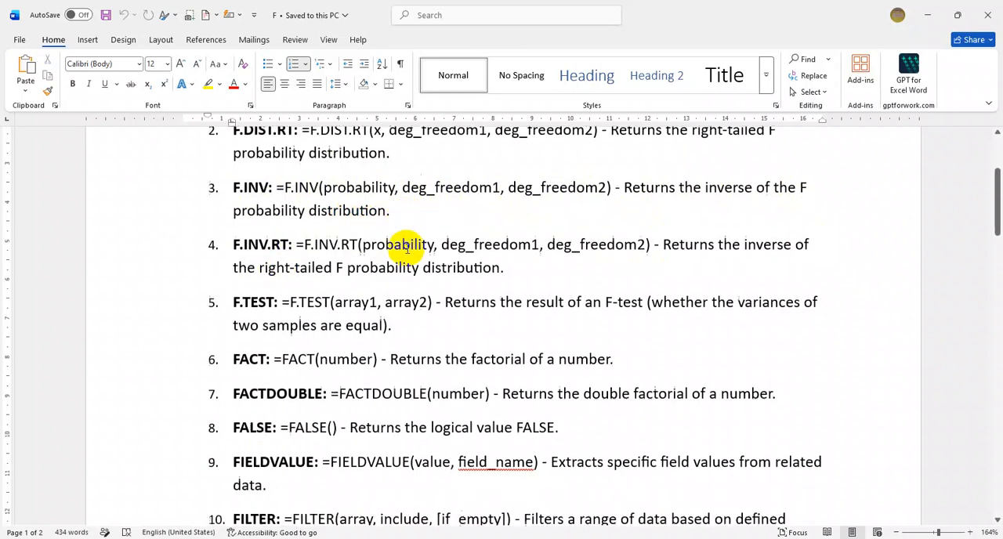
{"action": "scroll", "coordinate": [405, 248], "scroll_direction": "down", "scroll_amount": 2}
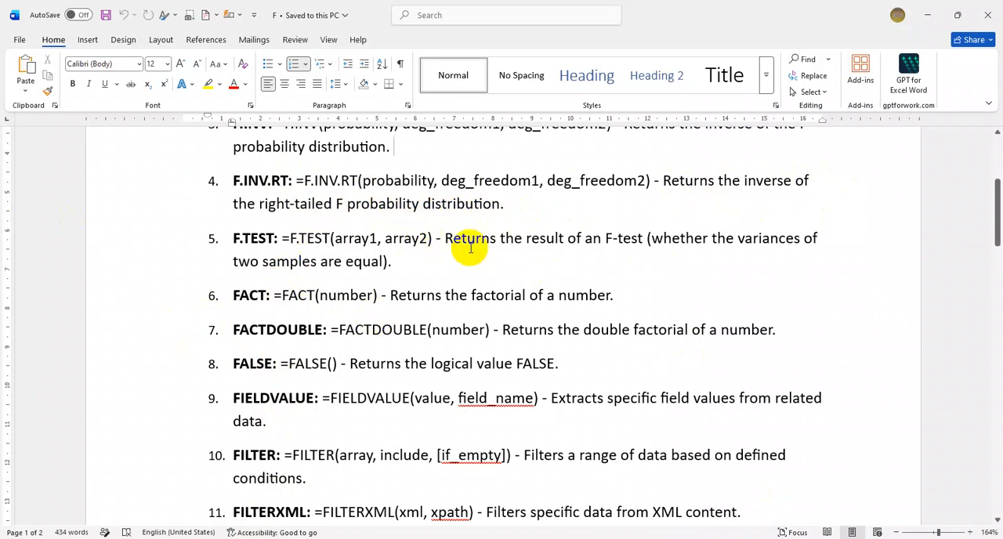
- Return to the Excel workbook and compare the F.INV.RT formula in A16 with the argument and F-critical value columns of row 16
{"action": "key", "text": "alt+Tab"}
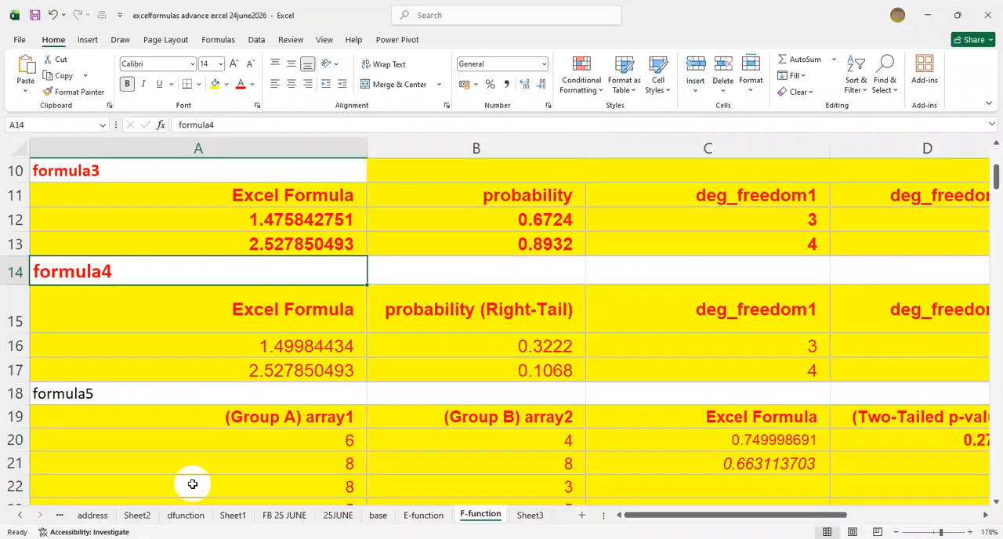
{"action": "left_click", "coordinate": [290, 347]}
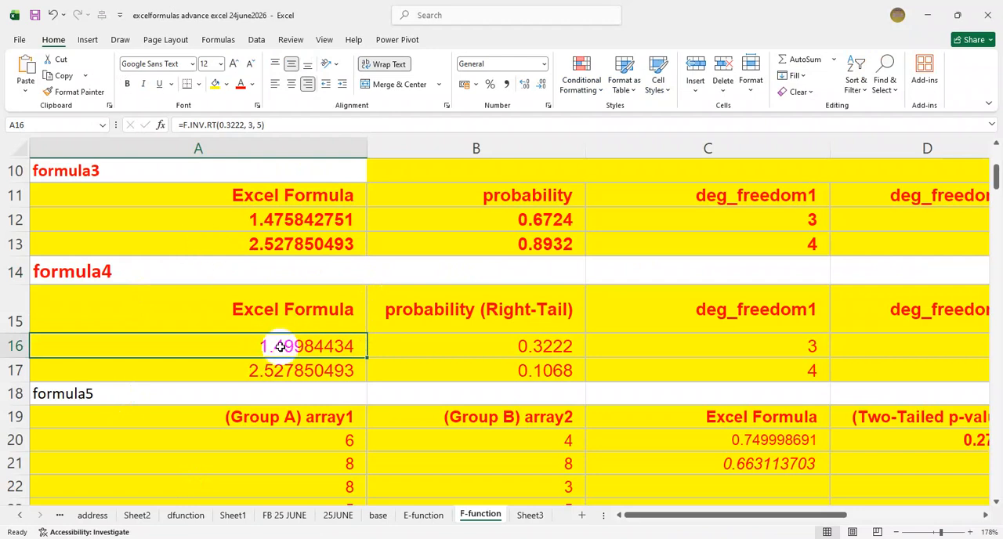
{"action": "double_click", "coordinate": [277, 347]}
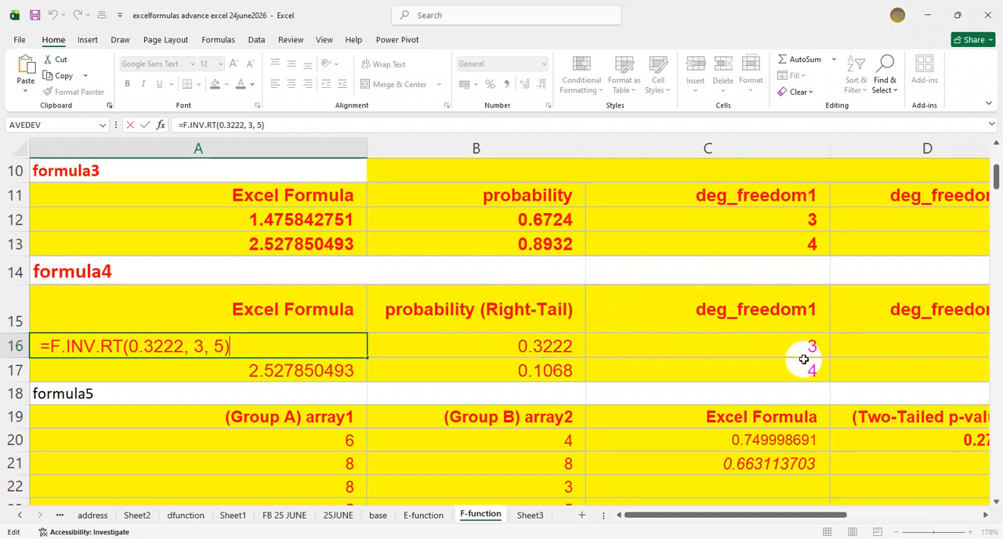
{"action": "left_click_drag", "start_coordinate": [728, 518], "coordinate": [772, 525]}
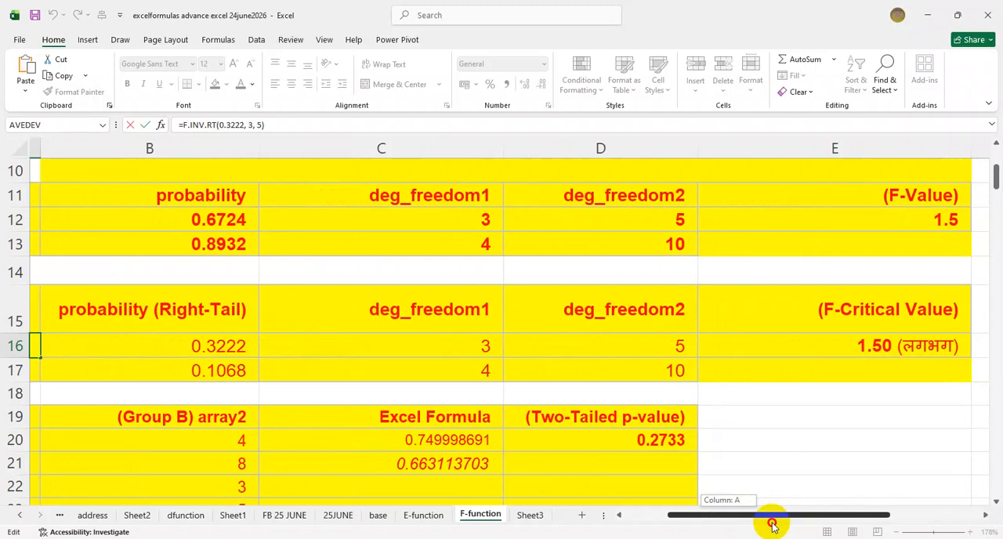
{"action": "left_click_drag", "start_coordinate": [771, 525], "coordinate": [647, 530]}
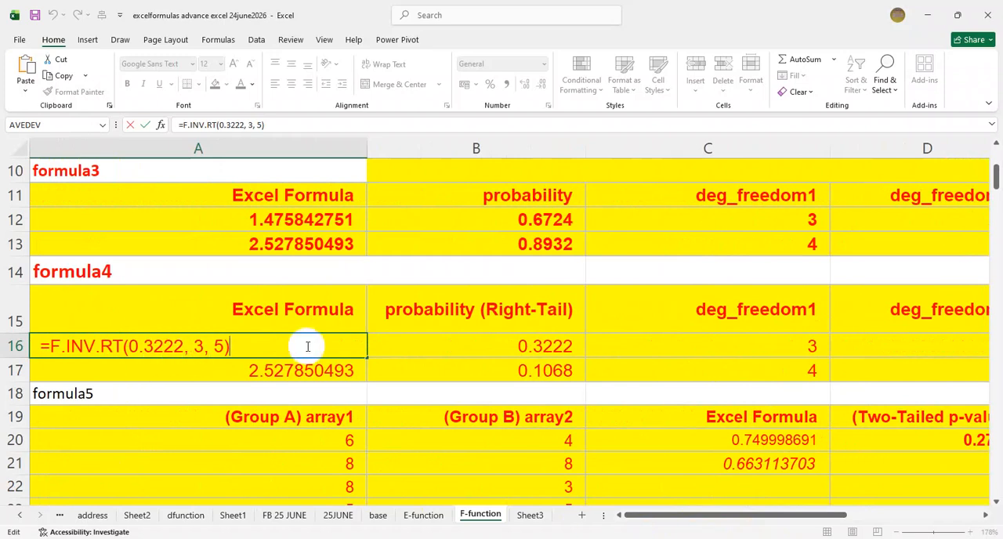
{"action": "key", "text": "Return"}
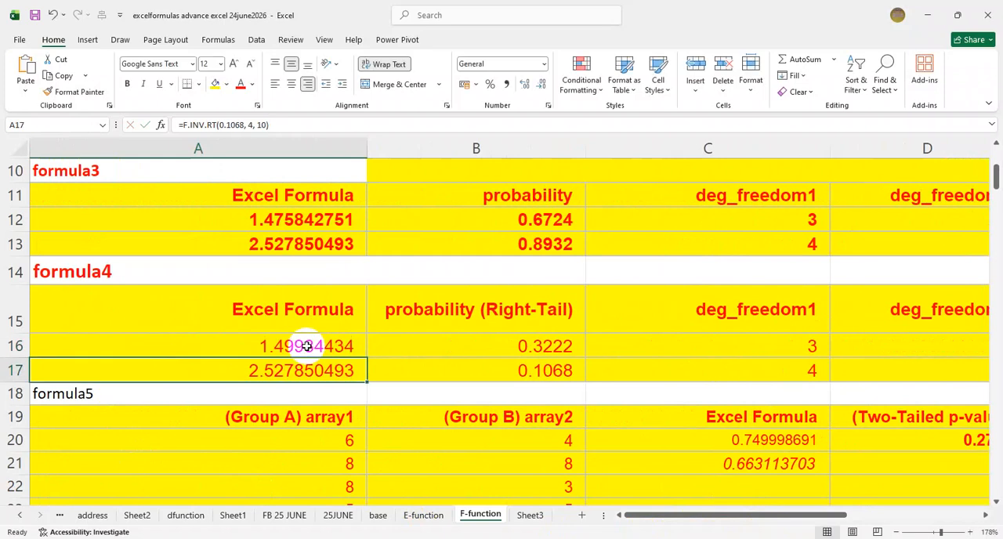
- Replace the fixed arguments of the F.INV.RT formula in A16 with references to B16, C16 and D16
{"action": "left_click", "coordinate": [305, 343]}
{"action": "left_click_drag", "start_coordinate": [708, 515], "coordinate": [760, 518]}
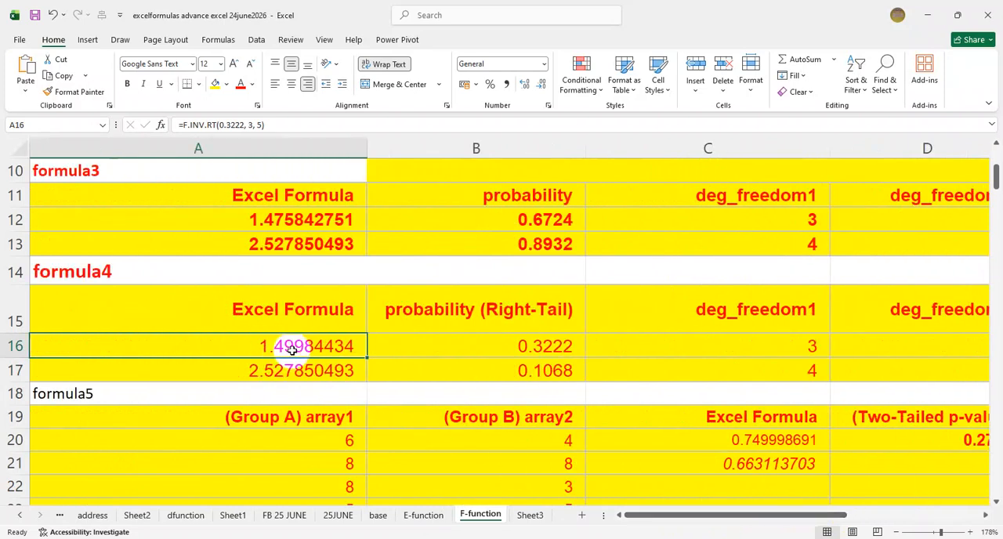
{"action": "left_click", "coordinate": [267, 126]}
{"action": "key", "text": "BackSpace"}
{"action": "key", "text": "BackSpace"}
{"action": "key", "text": "BackSpace"}
{"action": "key", "text": "BackSpace"}
{"action": "key", "text": "BackSpace"}
{"action": "key", "text": "BackSpace"}
{"action": "key", "text": "BackSpace"}
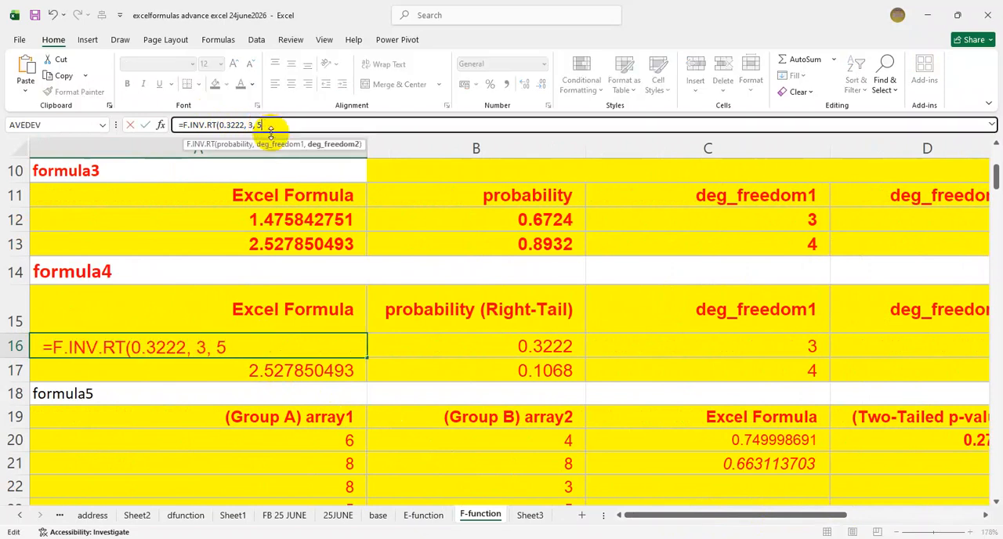
{"action": "left_click", "coordinate": [533, 345]}
{"action": "type", "text": ","}
{"action": "left_click", "coordinate": [708, 342]}
{"action": "type", "text": ","}
{"action": "left_click", "coordinate": [889, 344]}
{"action": "key", "text": "Return"}
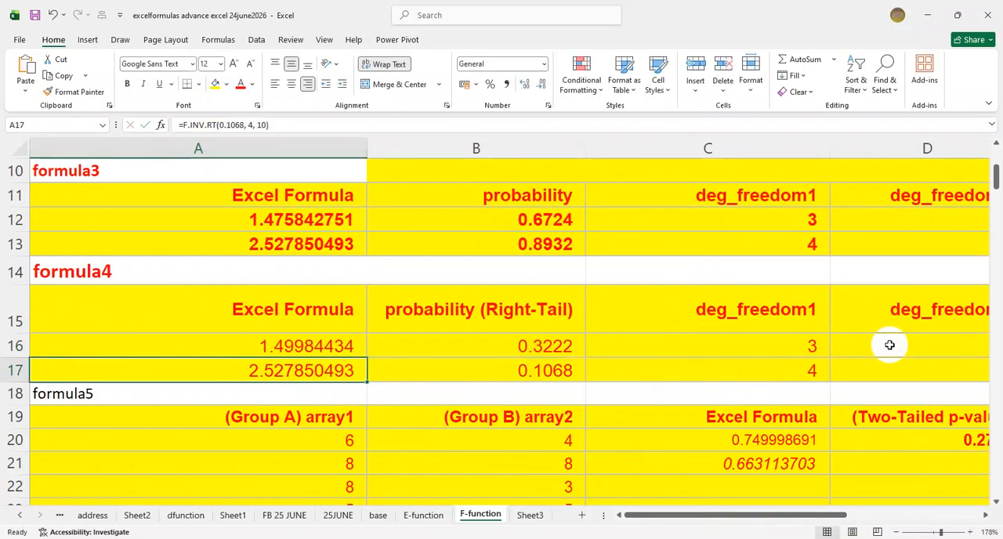
{"action": "left_click", "coordinate": [312, 347]}
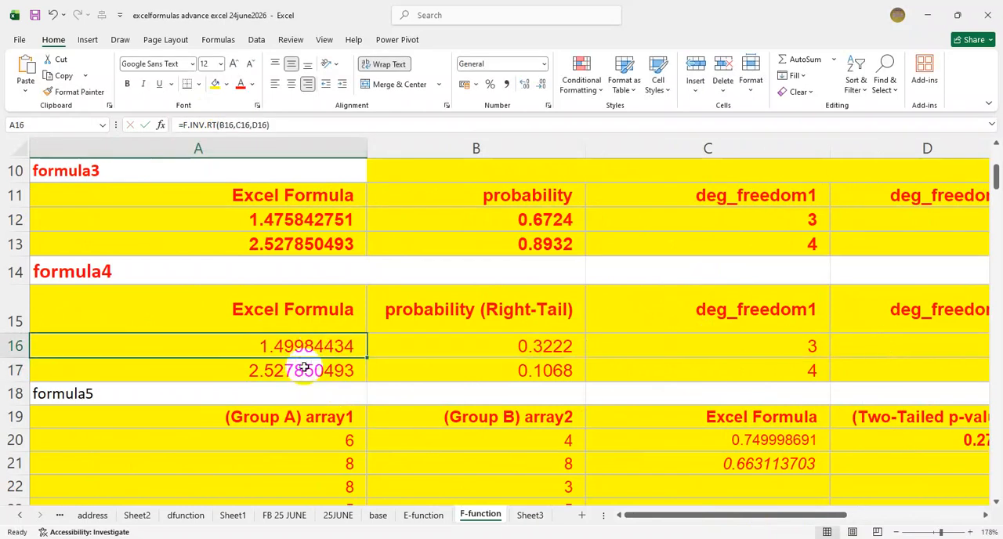
- Examine the F.INV.RT formula in A17 together with its second degrees-of-freedom input in D17
{"action": "left_click", "coordinate": [313, 371]}
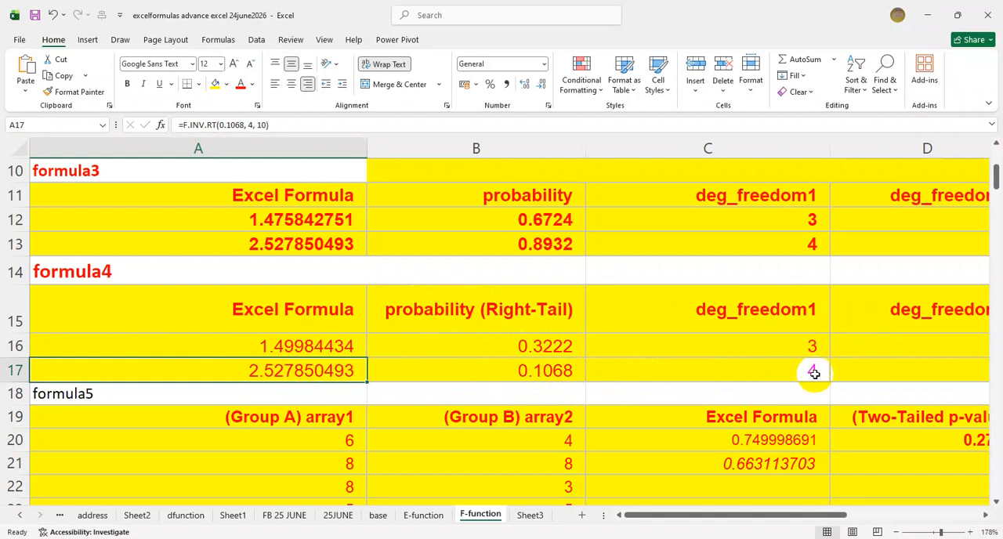
{"action": "left_click", "coordinate": [941, 373]}
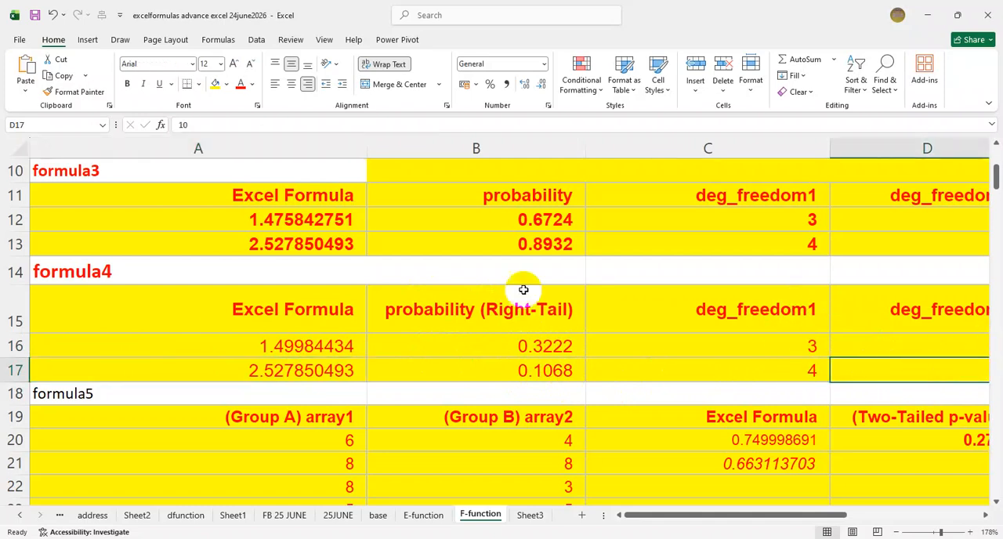
{"action": "left_click", "coordinate": [310, 371]}
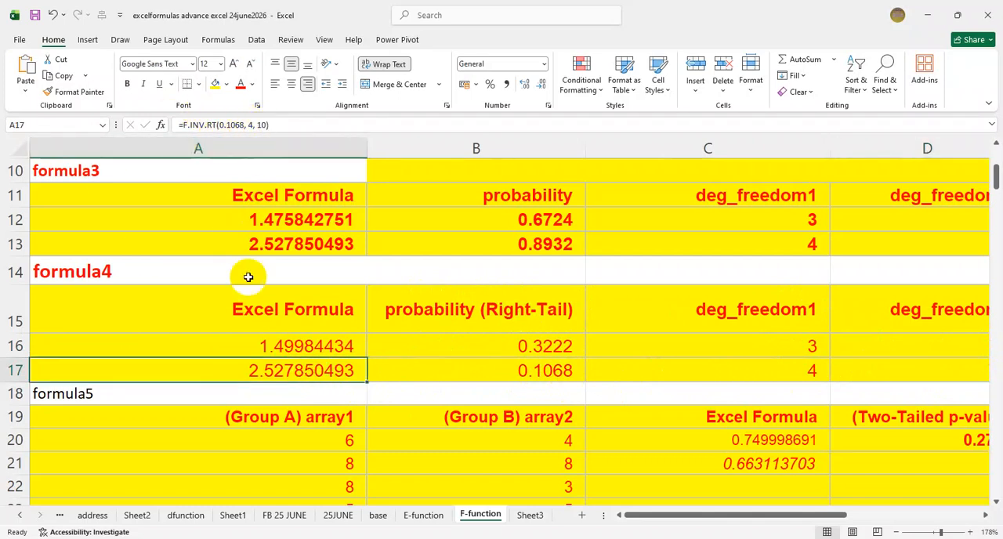
{"action": "double_click", "coordinate": [272, 368]}
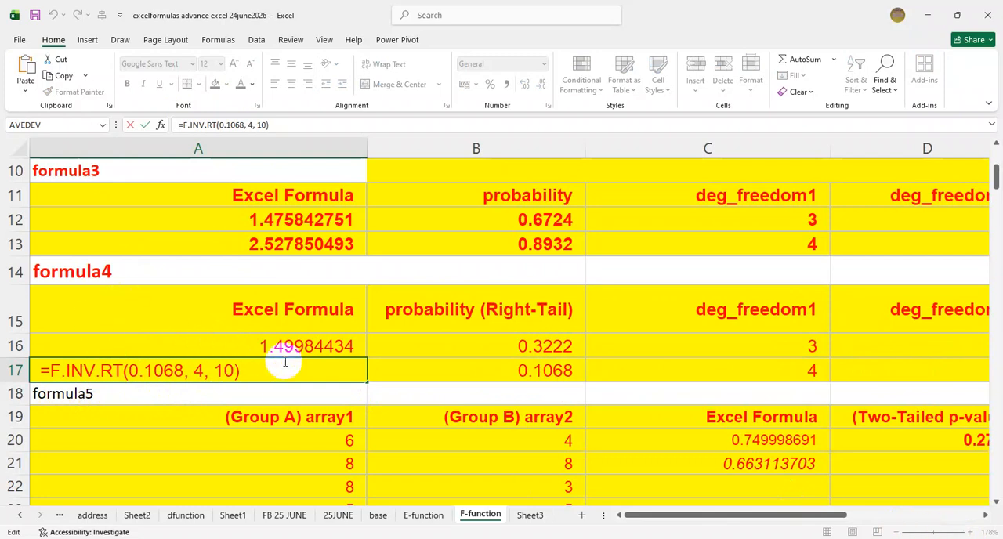
{"action": "key", "text": "Return"}
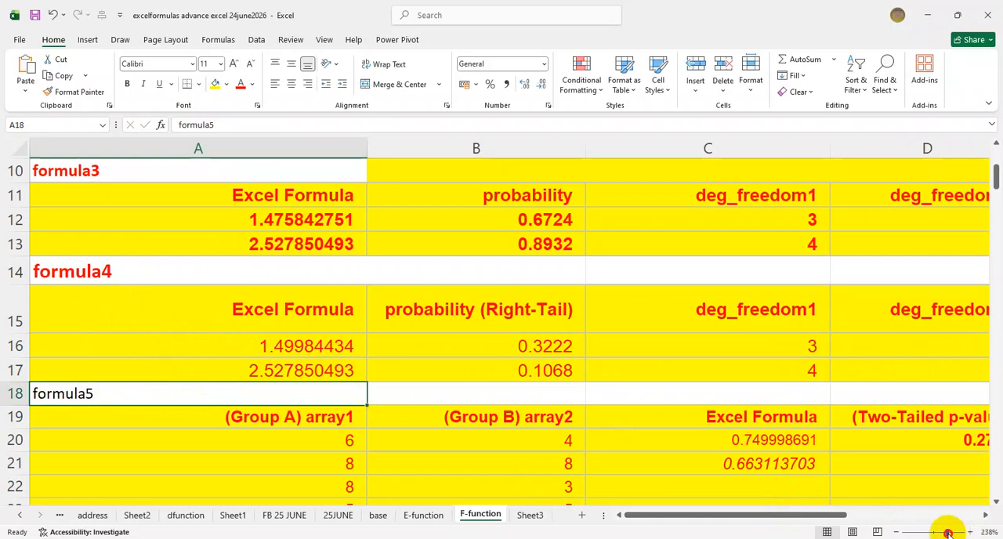
- Enlarge the worksheet to 238% and open the F.INV.RT formula in A17 to read its arguments
{"action": "left_click", "coordinate": [948, 532]}
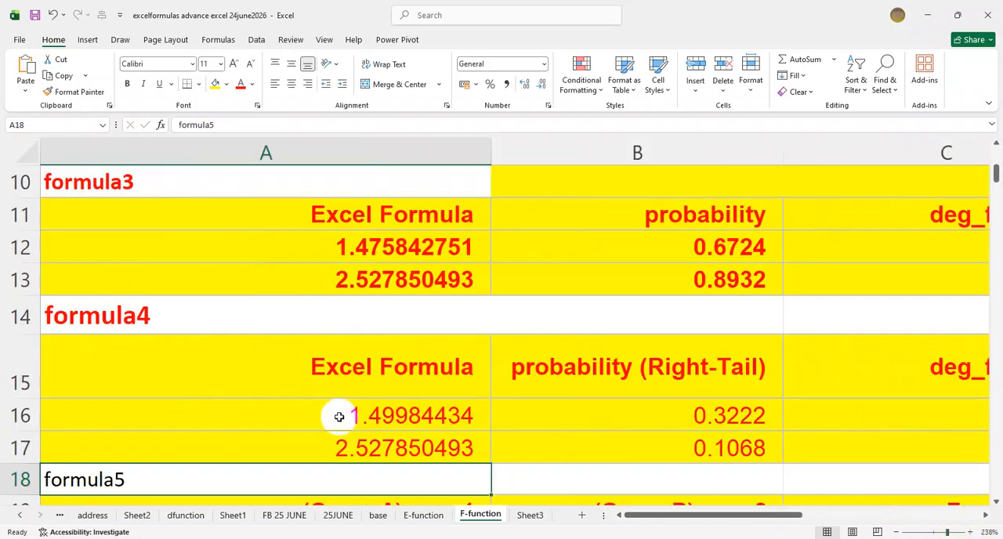
{"action": "double_click", "coordinate": [354, 447]}
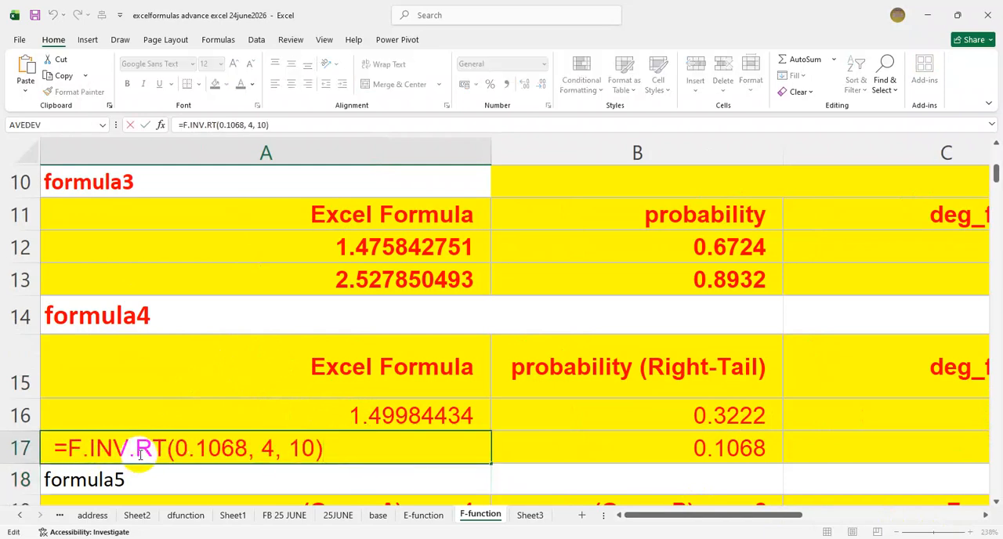
{"action": "scroll", "coordinate": [141, 447], "scroll_direction": "down", "scroll_amount": 2}
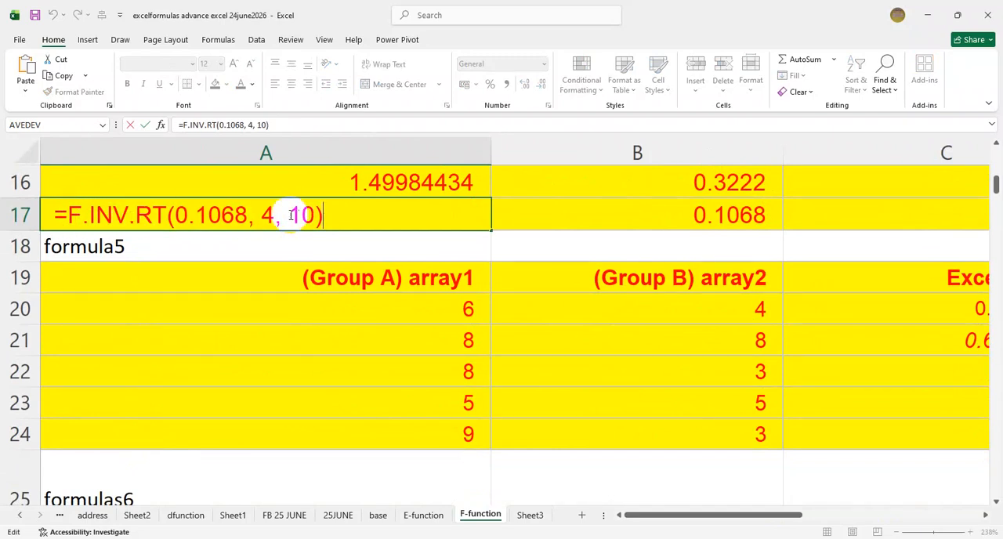
{"action": "scroll", "coordinate": [282, 220], "scroll_direction": "up", "scroll_amount": 1}
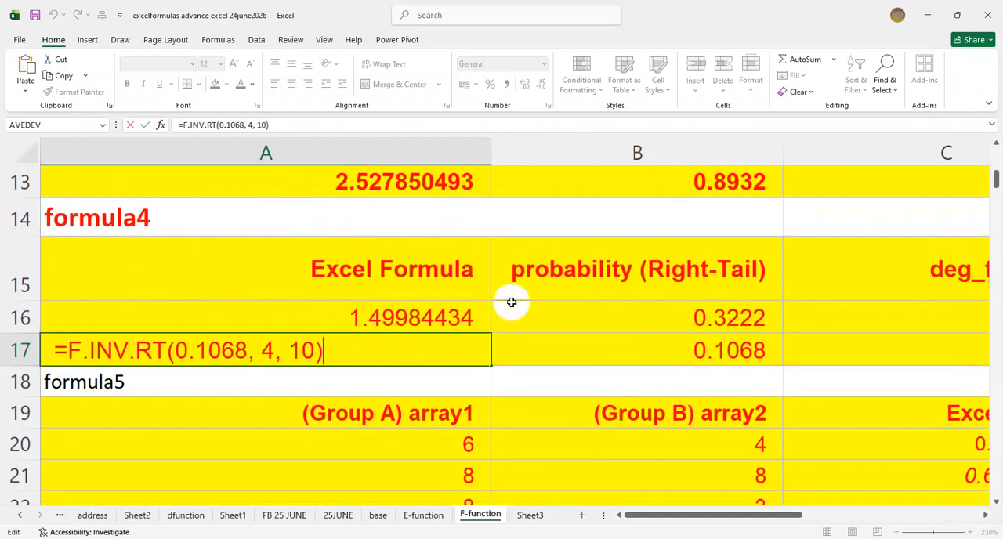